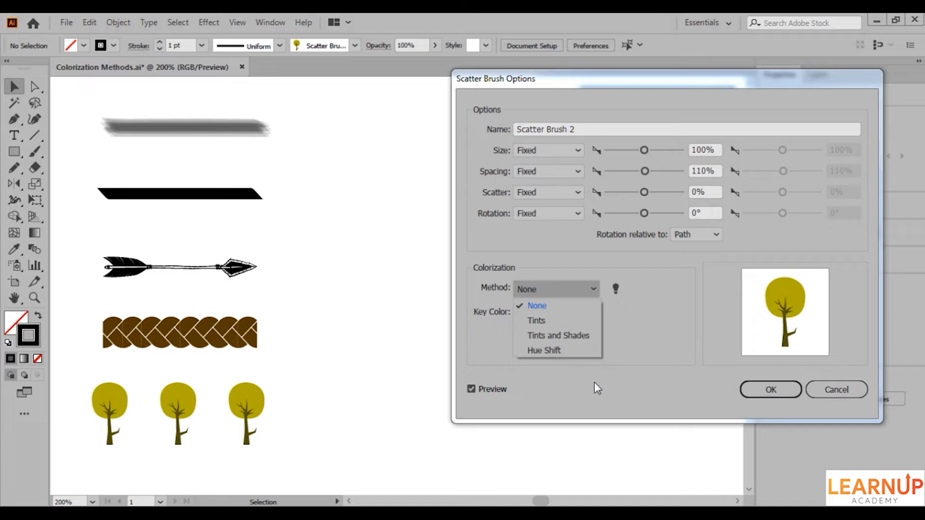
Step: Dismiss the scatter brush options without changes and apply a new stroke color from the spectrum to all five brushed lines
click(829, 394)
click(829, 395)
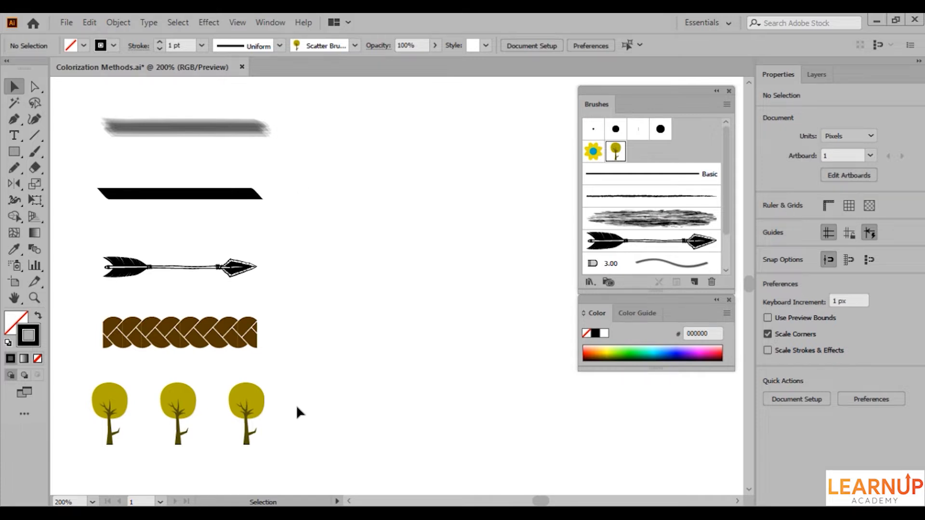
key(ctrl+a)
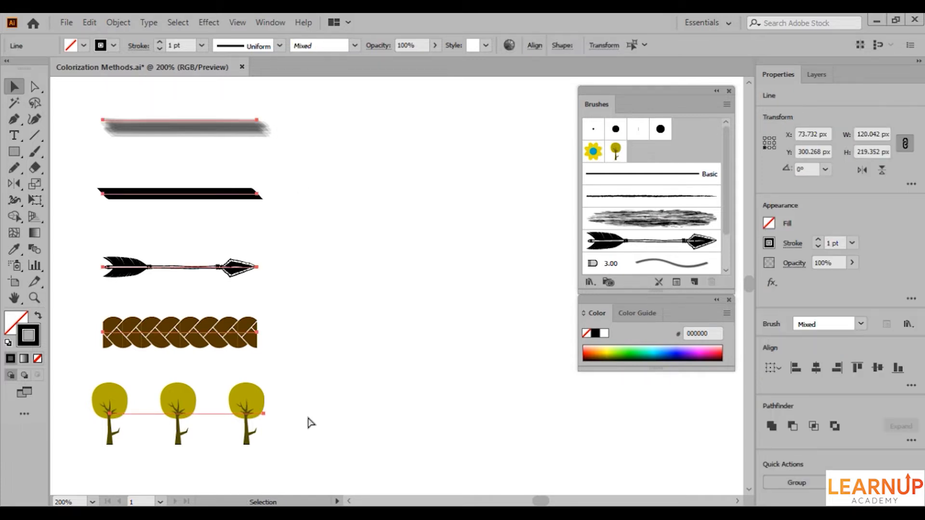
click(584, 356)
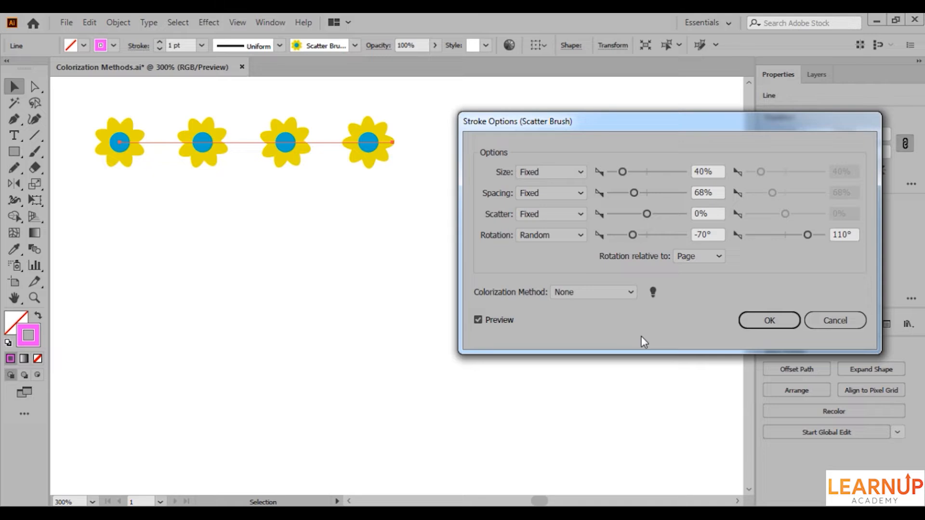
Step: Consult the colorization tips for the scatter brush from the flower line's stroke options
click(625, 294)
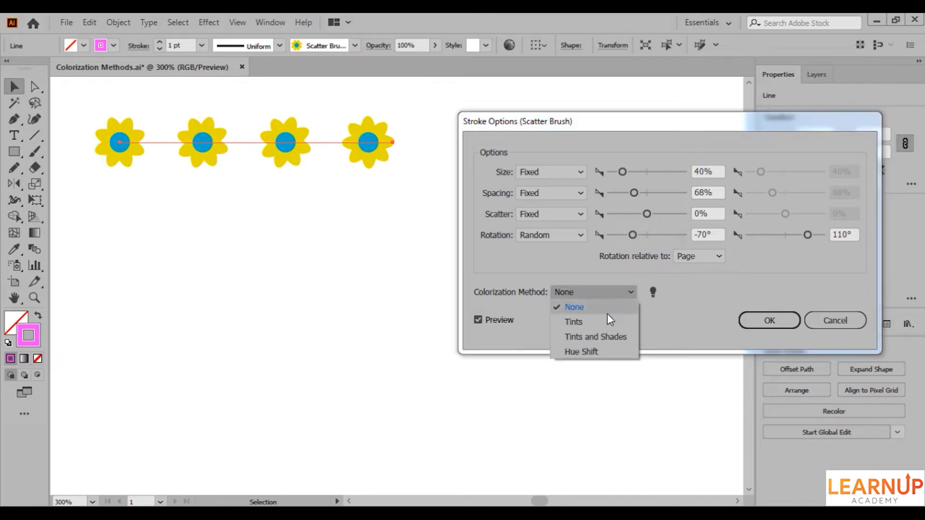
click(653, 293)
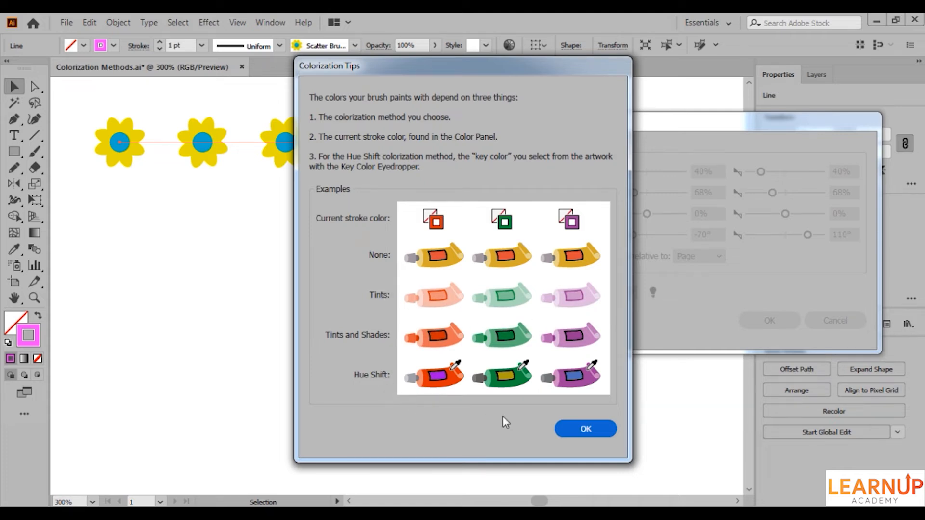
click(578, 428)
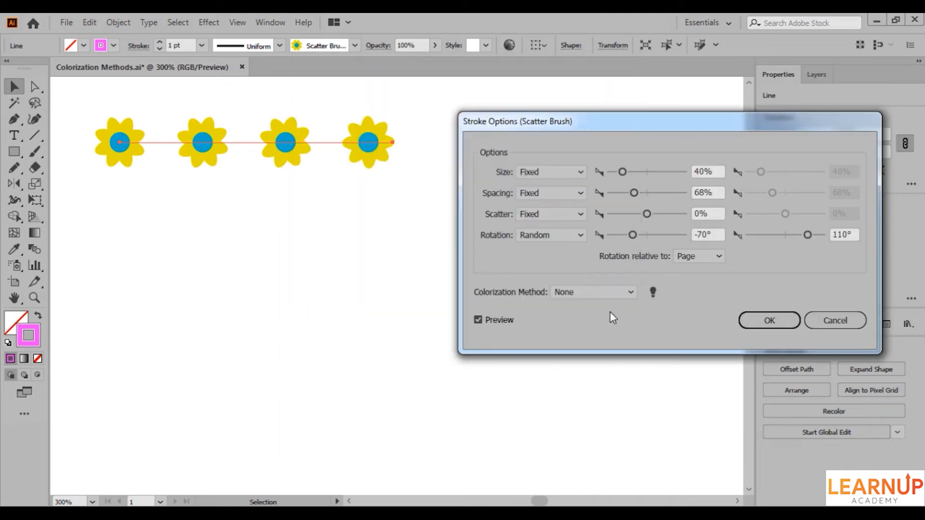
Step: Set the flower line's colorization method to Tints, and preview Tints on the curved art brush stroke
click(607, 294)
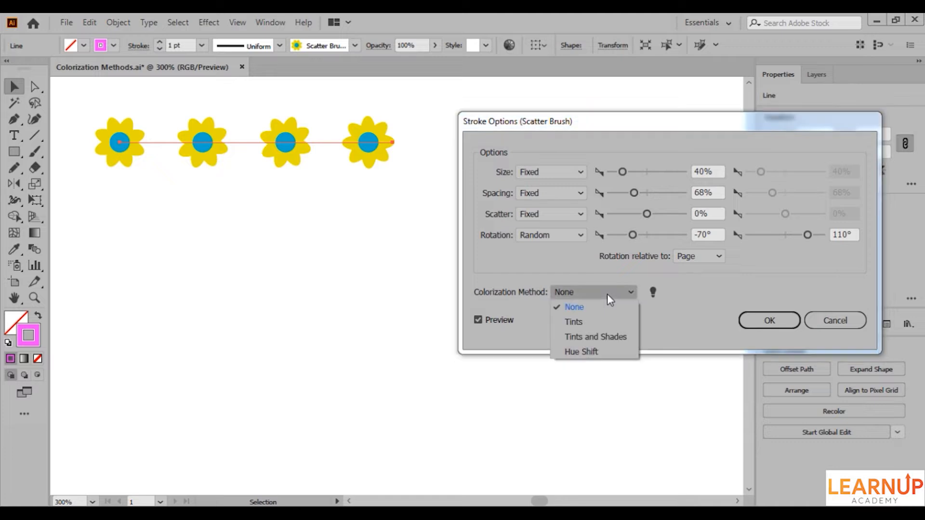
click(583, 324)
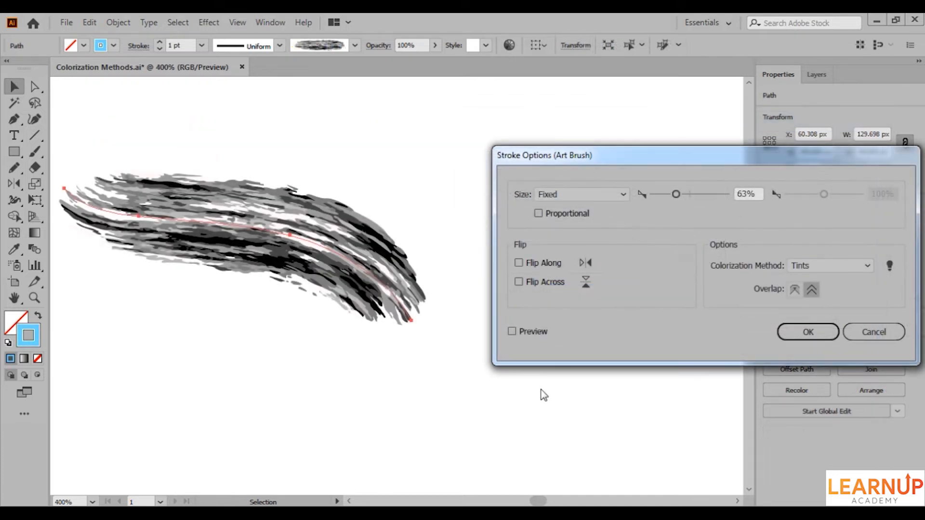
click(525, 334)
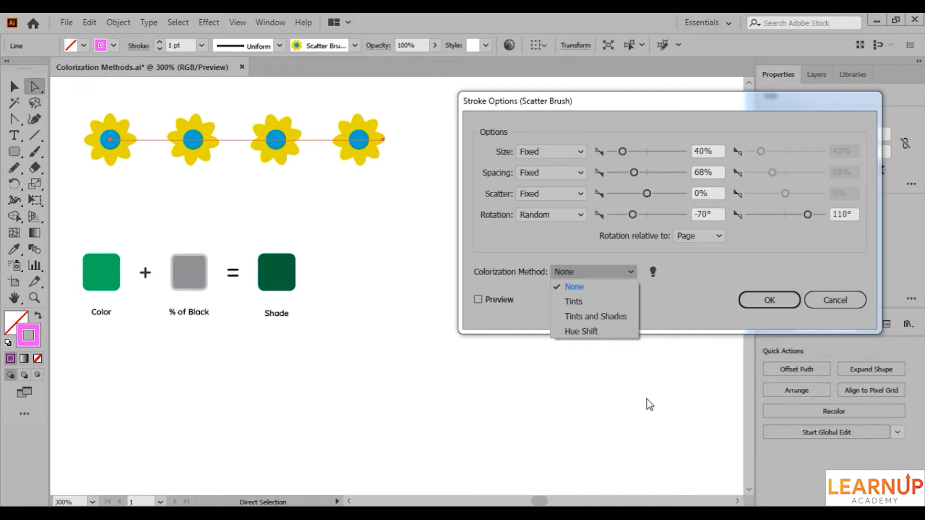
Step: Set the flower line's colorization method to Tints and Shades, and preview that method on the curved art brush stroke
click(617, 318)
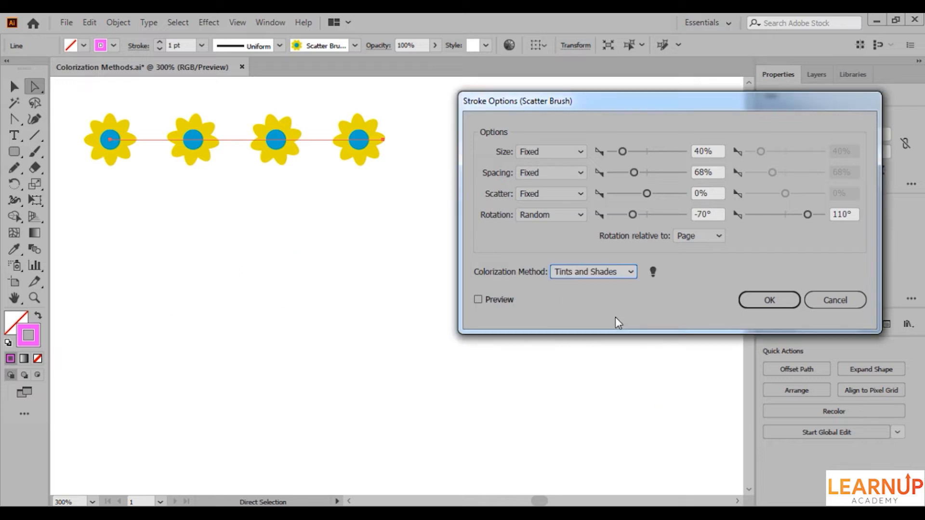
click(769, 300)
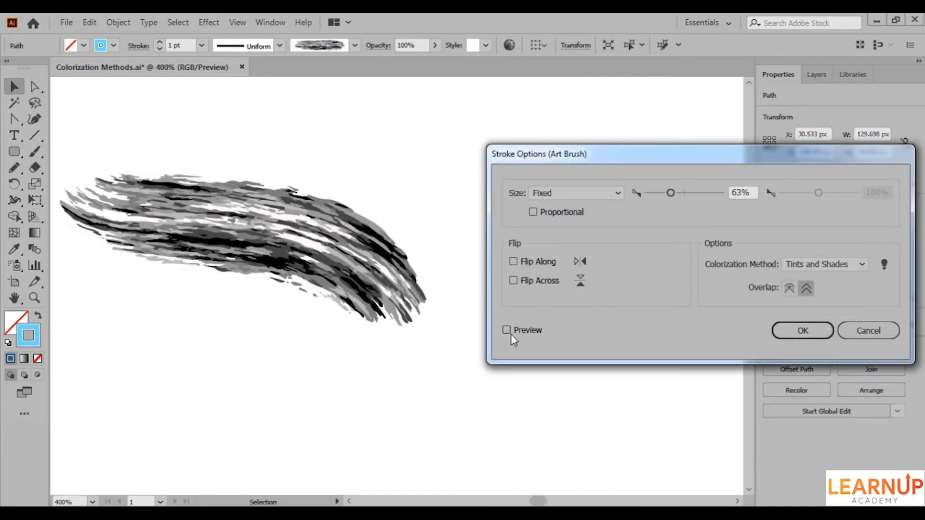
click(510, 332)
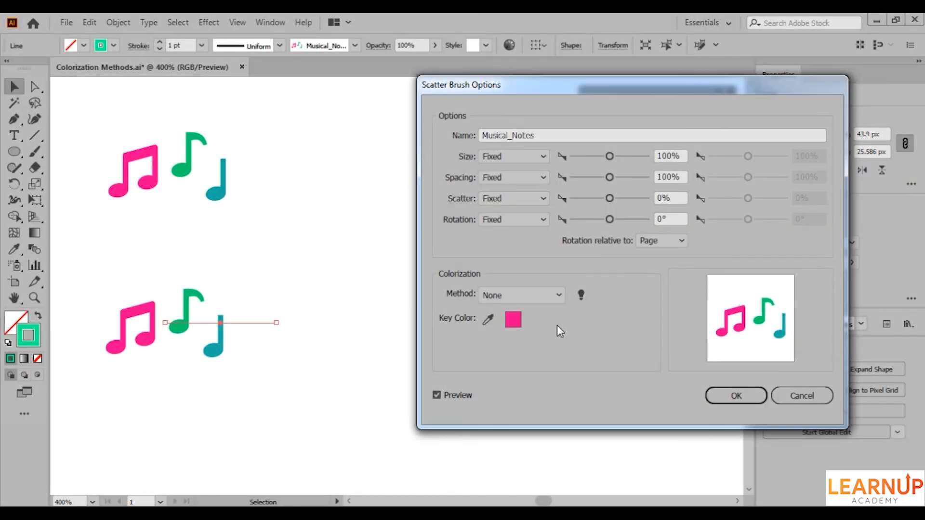
Step: Set the Musical_Notes brush's colorization to Hue Shift with the pink of the double note as key color, and apply it to existing strokes
click(545, 298)
click(539, 356)
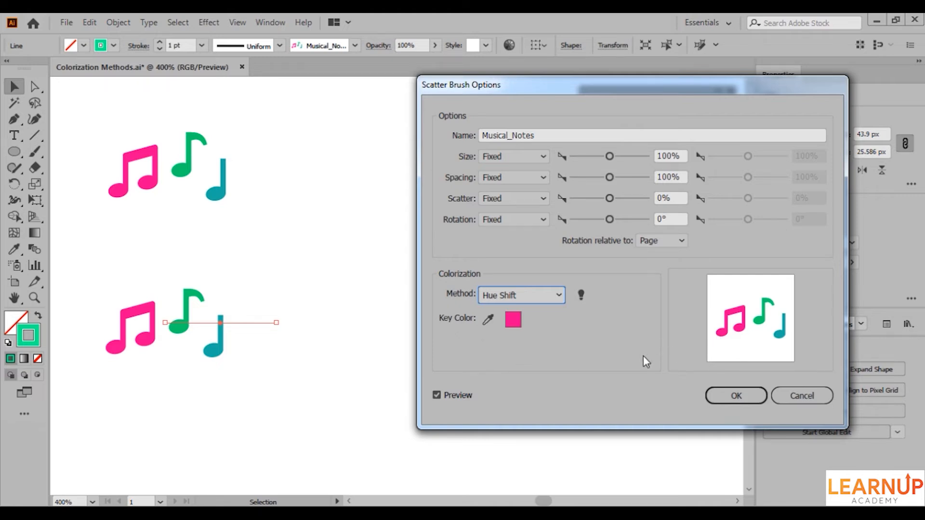
click(486, 321)
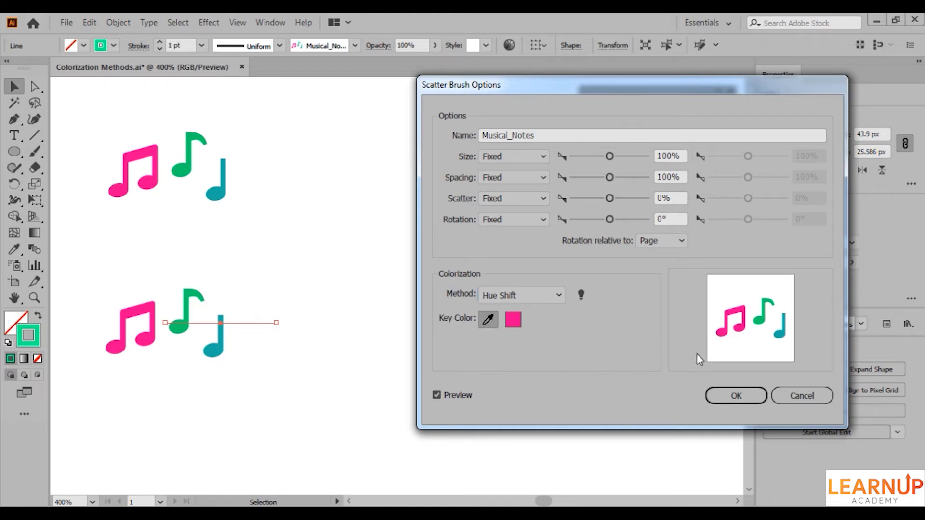
click(768, 323)
click(782, 333)
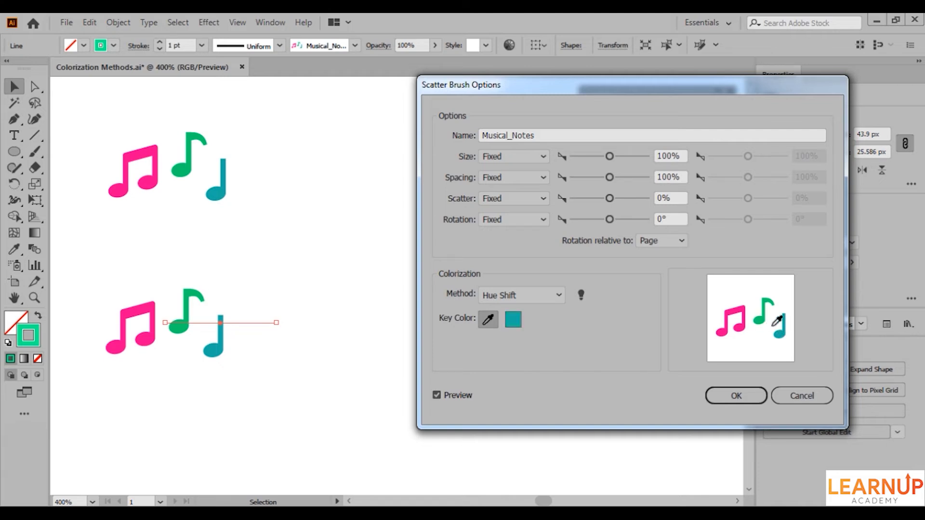
click(765, 322)
click(743, 325)
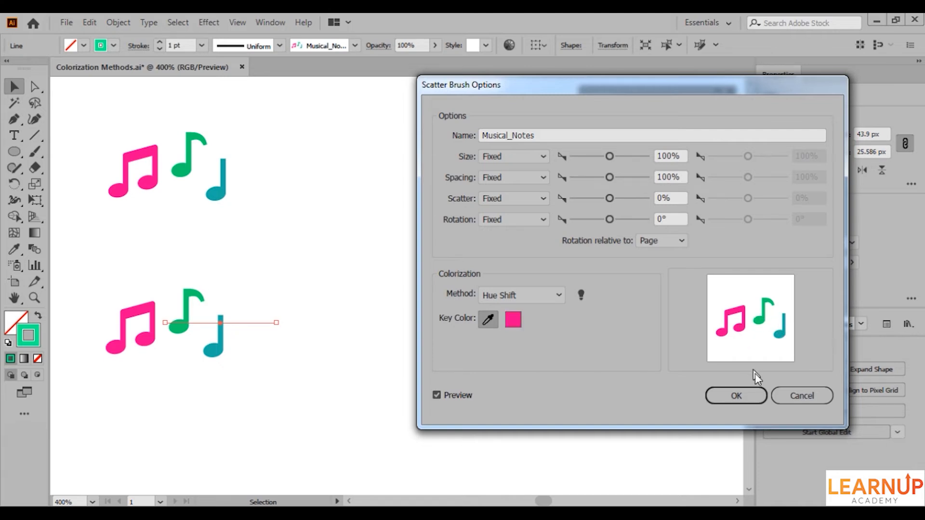
click(742, 395)
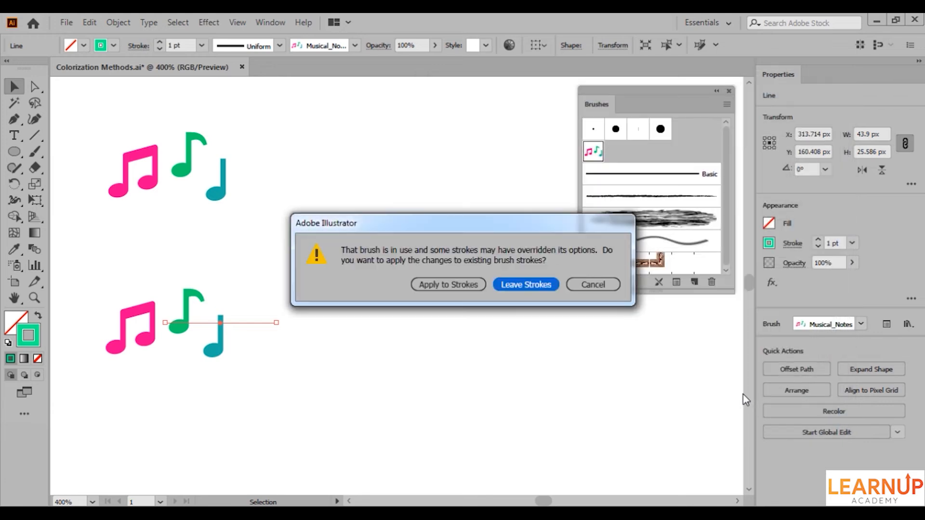
click(450, 285)
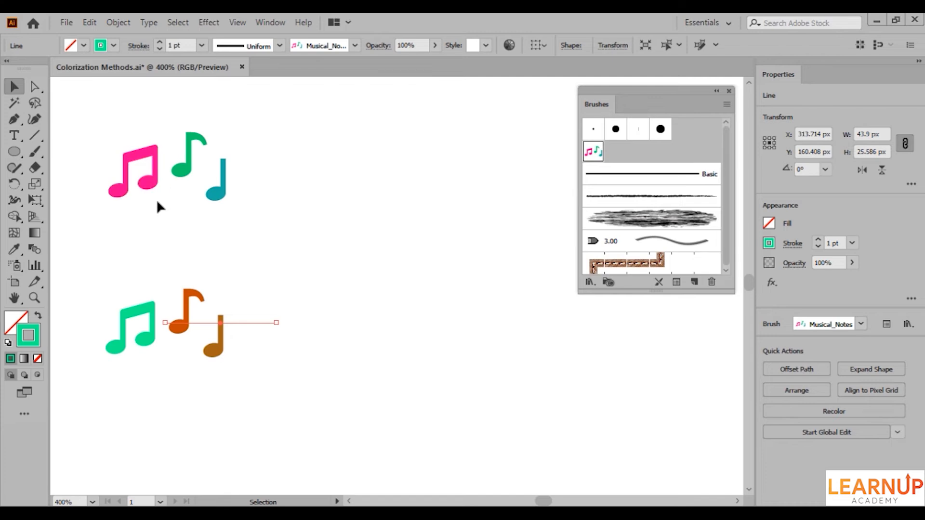
Step: Inspect the original musical notes group's colors on the Recolor Artwork color wheel
click(222, 199)
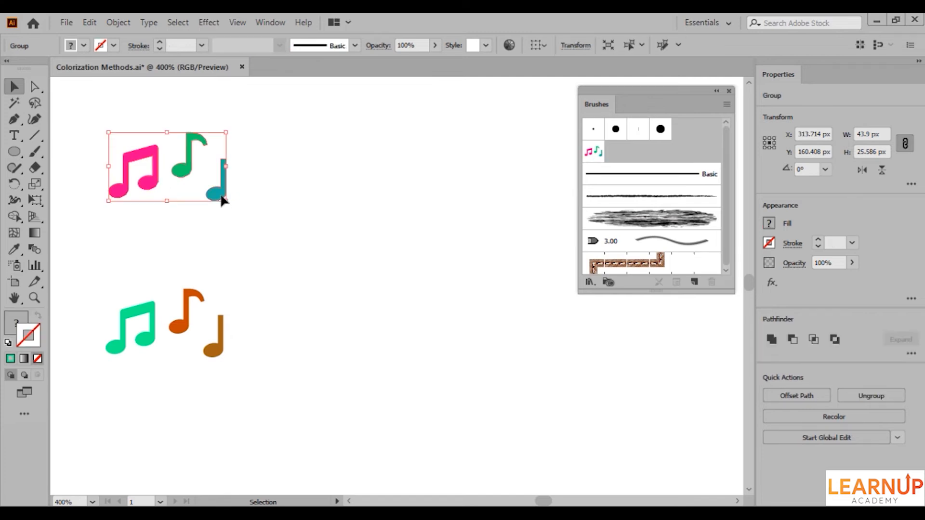
click(789, 416)
click(442, 150)
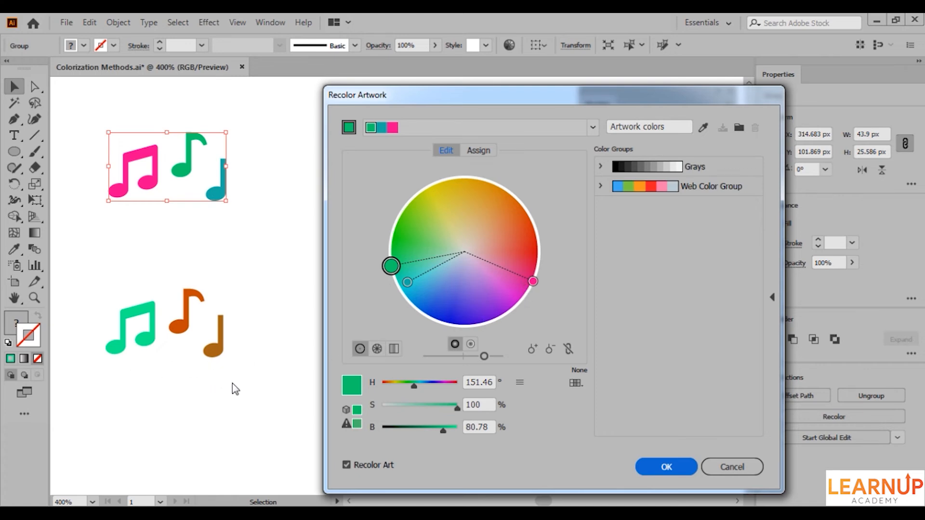
click(663, 465)
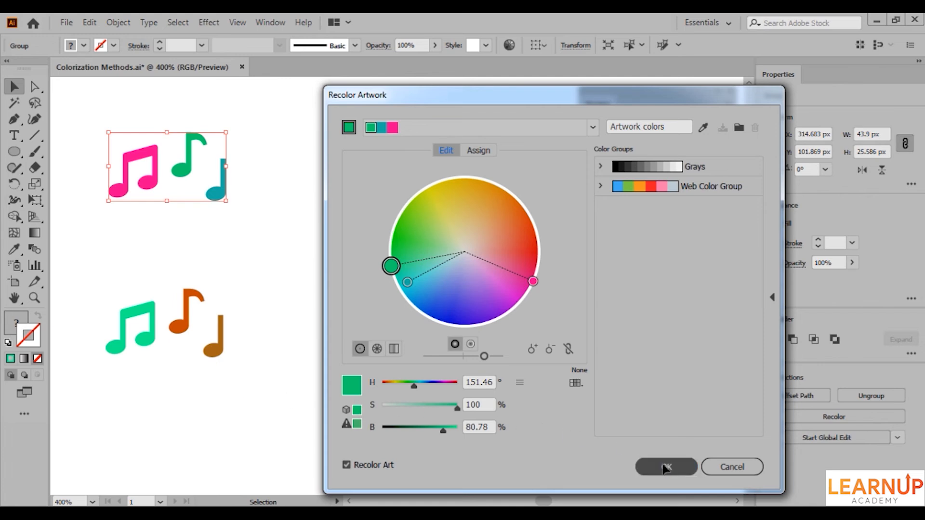
Step: Expand the appearance of the hue-shifted musical notes stroke and display its colors on the Recolor Artwork color wheel
click(225, 336)
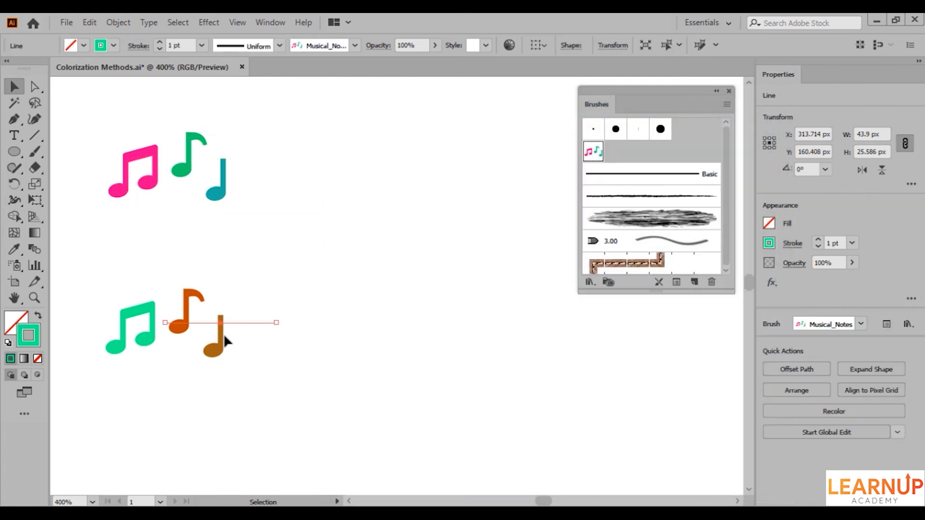
click(118, 22)
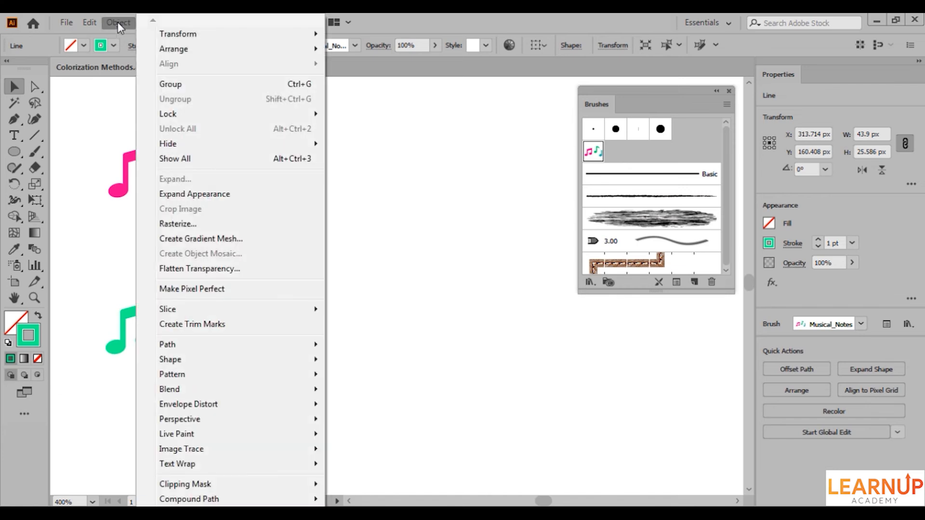
click(196, 197)
click(773, 417)
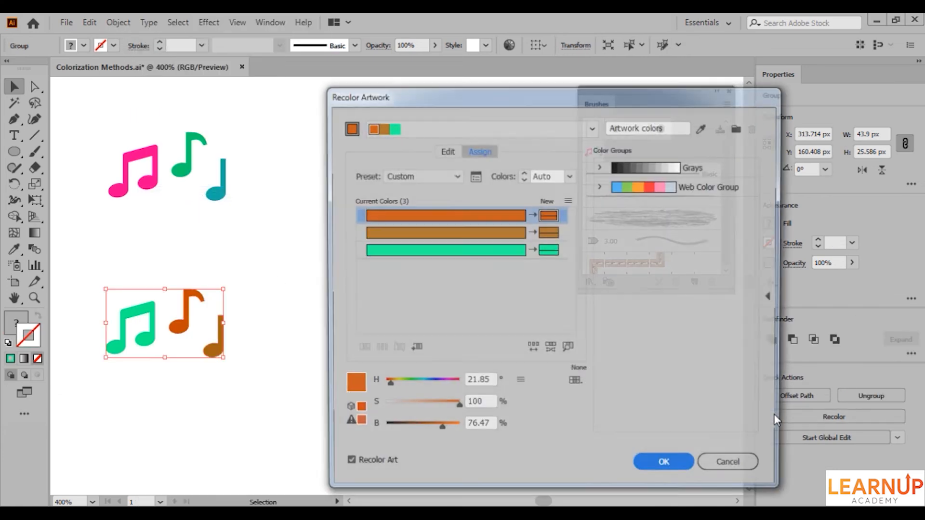
click(446, 153)
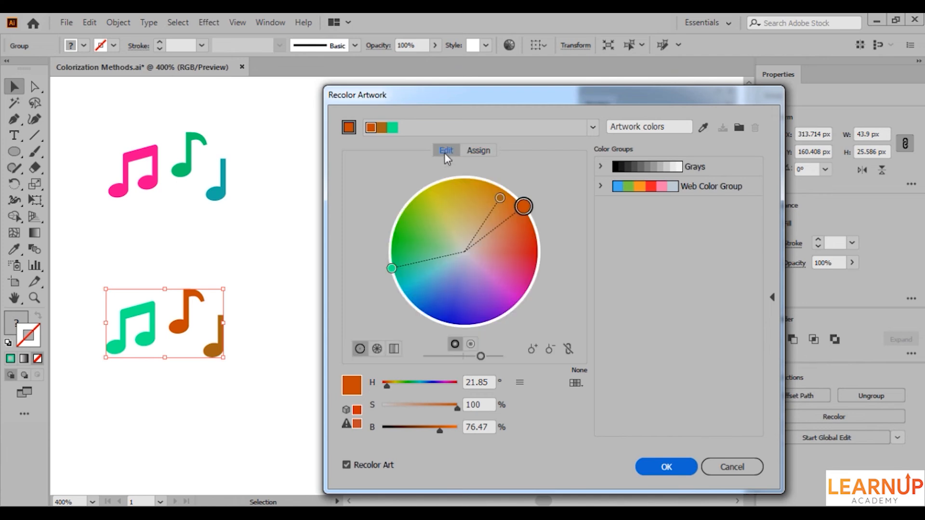